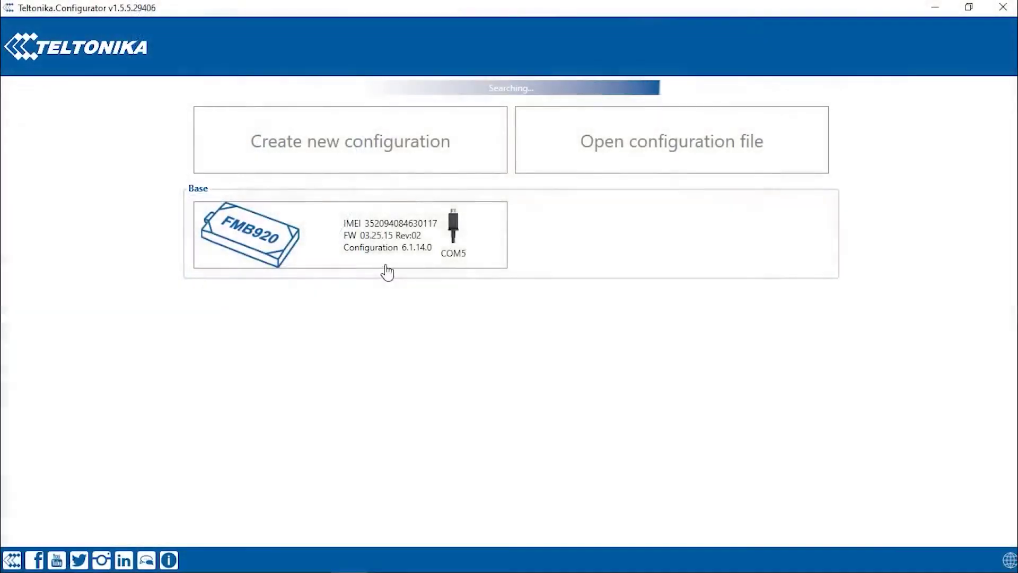
- Connect to the FMB920, load its parameters from the device, and acknowledge the confirmation
{"action": "left_click", "coordinate": [374, 238]}
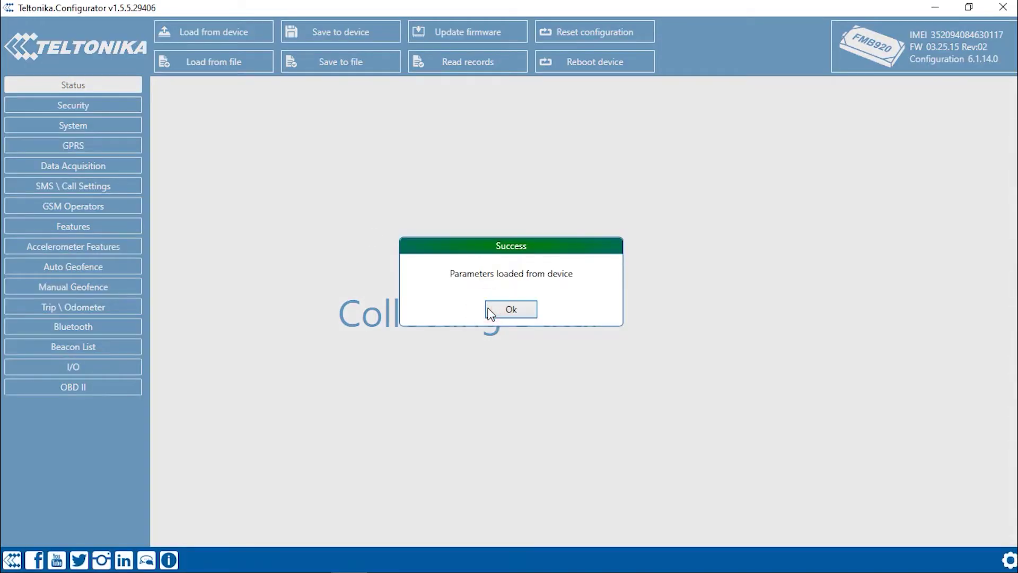
{"action": "left_click", "coordinate": [489, 313]}
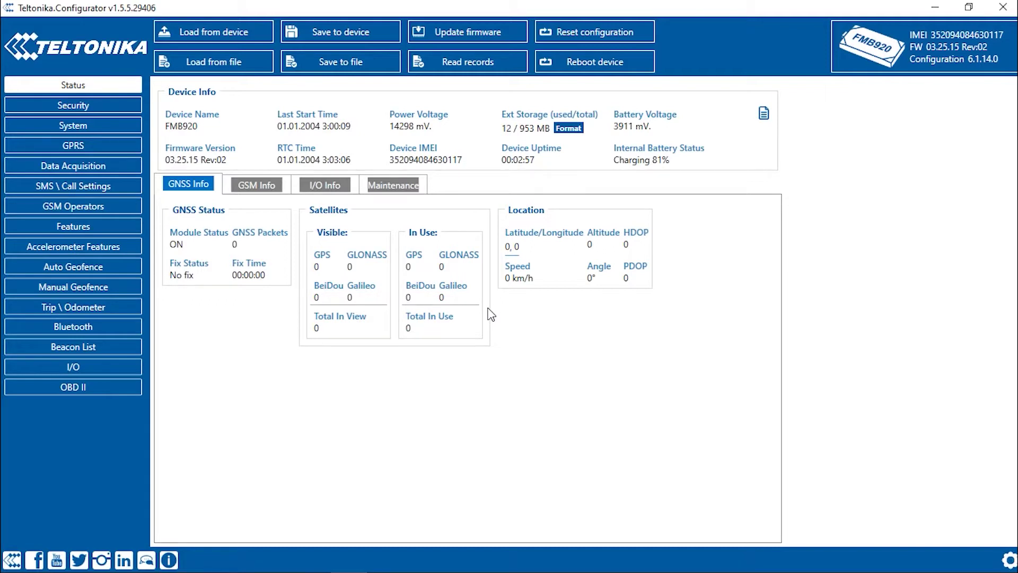
- In System settings, set Sleep Mode to Disable and Movement Source to Ignition
{"action": "left_click", "coordinate": [103, 122]}
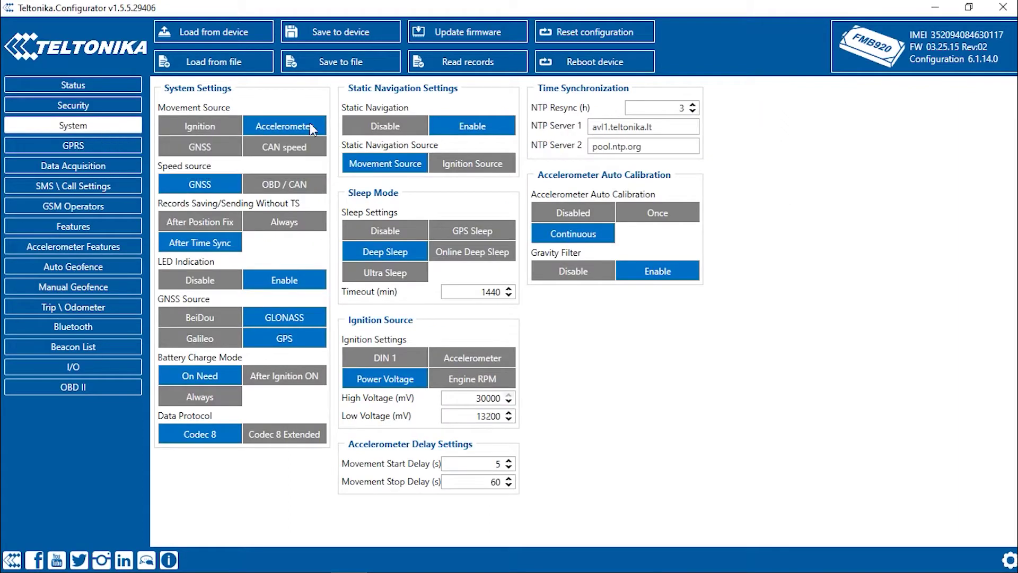
{"action": "left_click", "coordinate": [366, 228]}
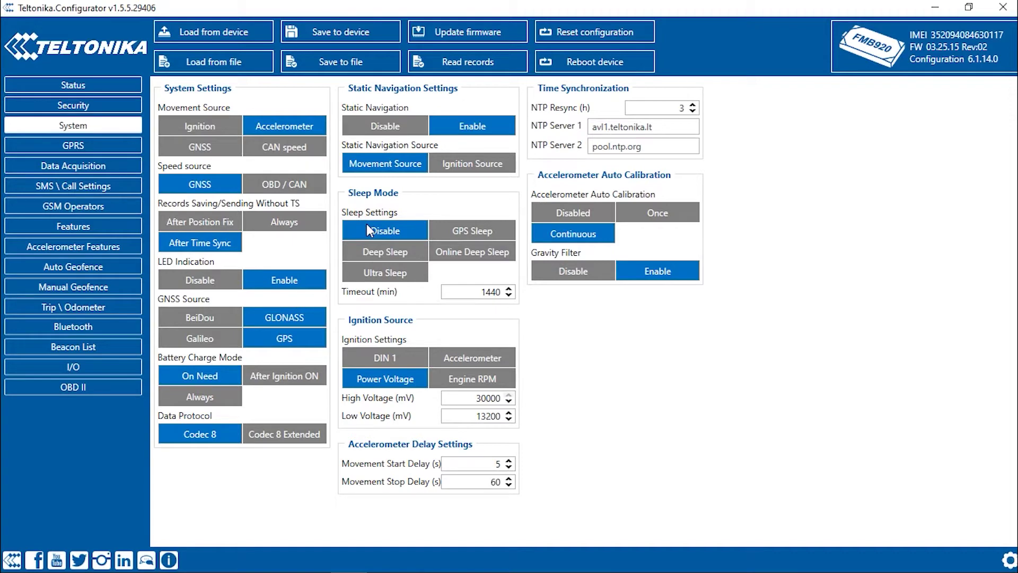
{"action": "left_click", "coordinate": [211, 127]}
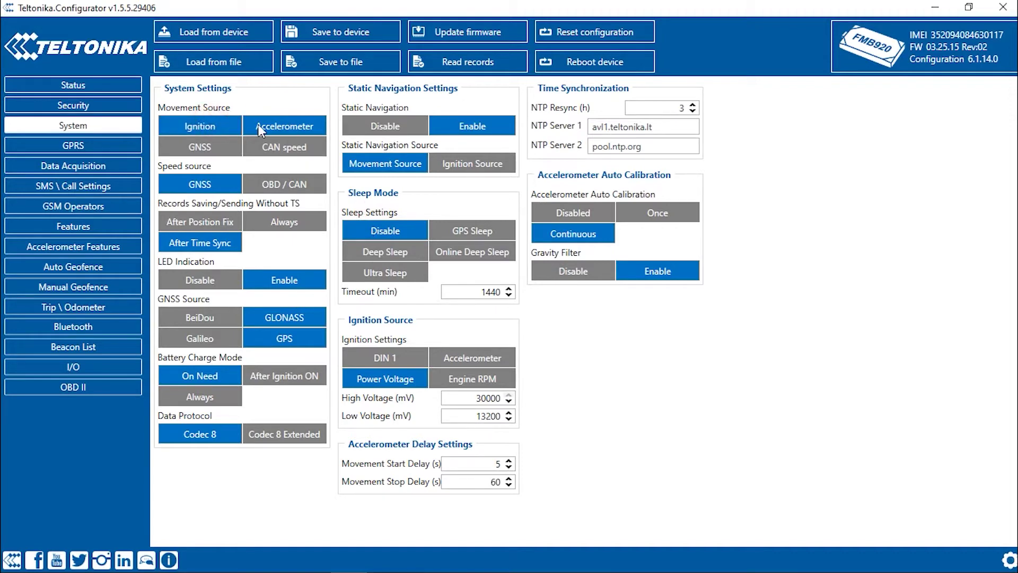
{"action": "left_click", "coordinate": [261, 128]}
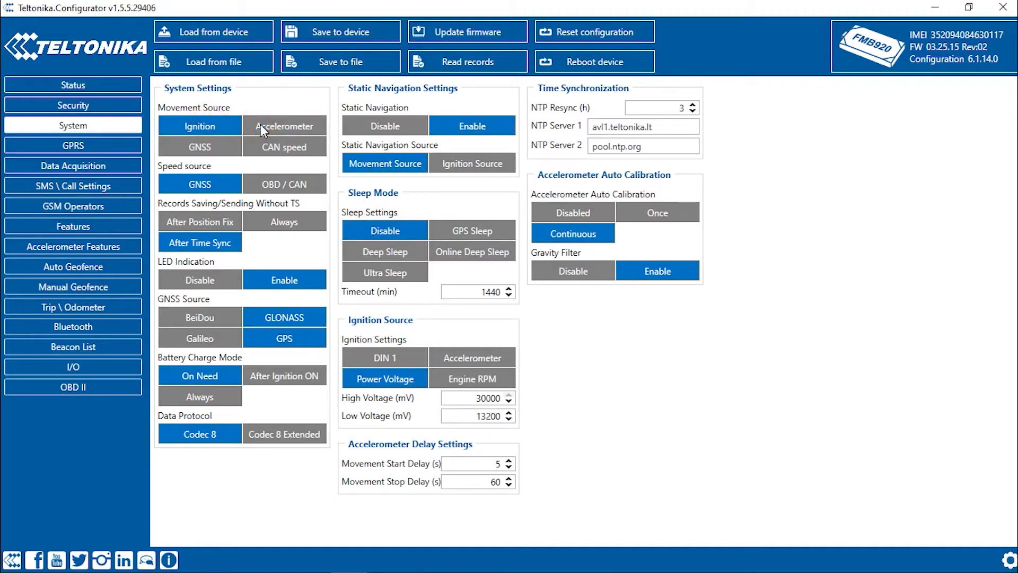
- Enter mts as the GPRS APN, APN Username and APN Password
{"action": "left_click", "coordinate": [112, 149]}
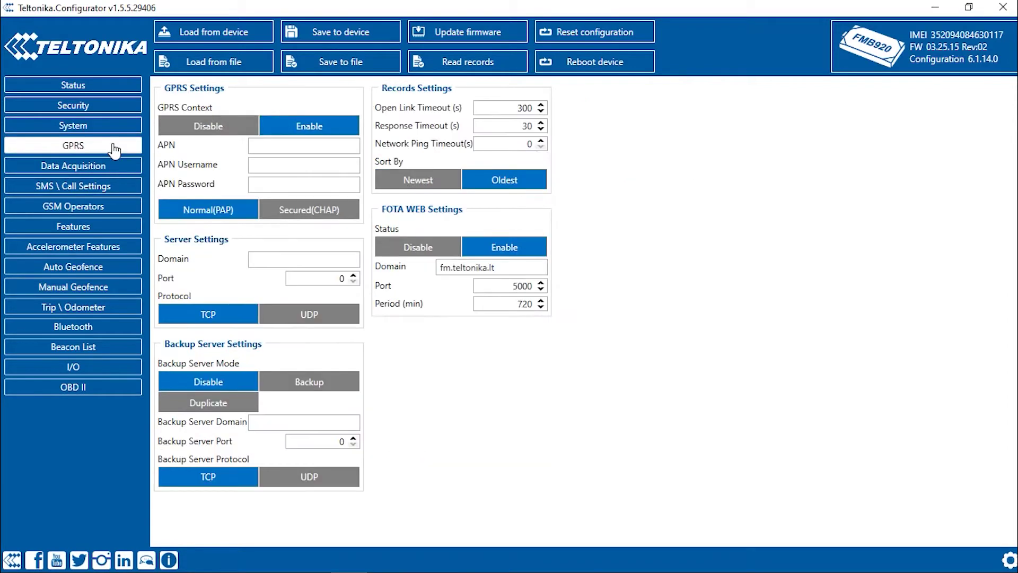
{"action": "left_click", "coordinate": [288, 149]}
{"action": "type", "text": "mts"}
{"action": "left_click", "coordinate": [269, 165]}
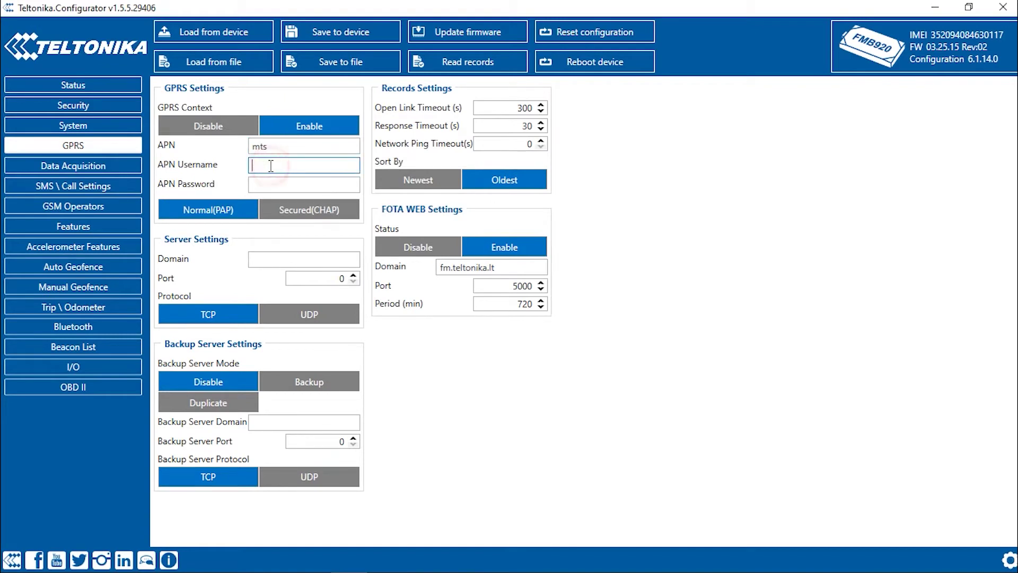
{"action": "type", "text": "mts"}
{"action": "left_click", "coordinate": [286, 186]}
{"action": "type", "text": "mts"}
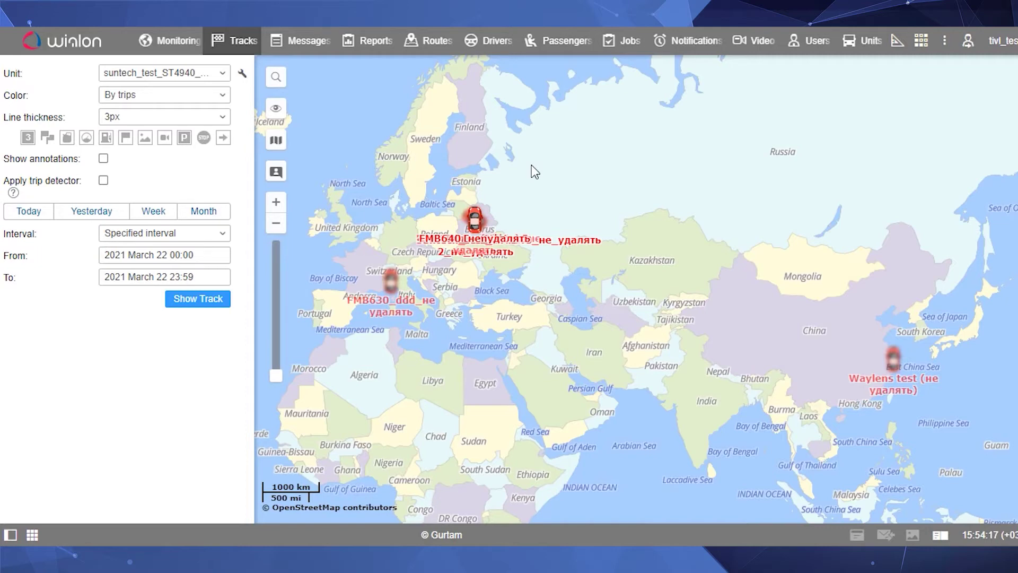
- Start a new Wialon unit named FMB920_video with device type Teltonika FMB920
{"action": "left_click", "coordinate": [859, 43]}
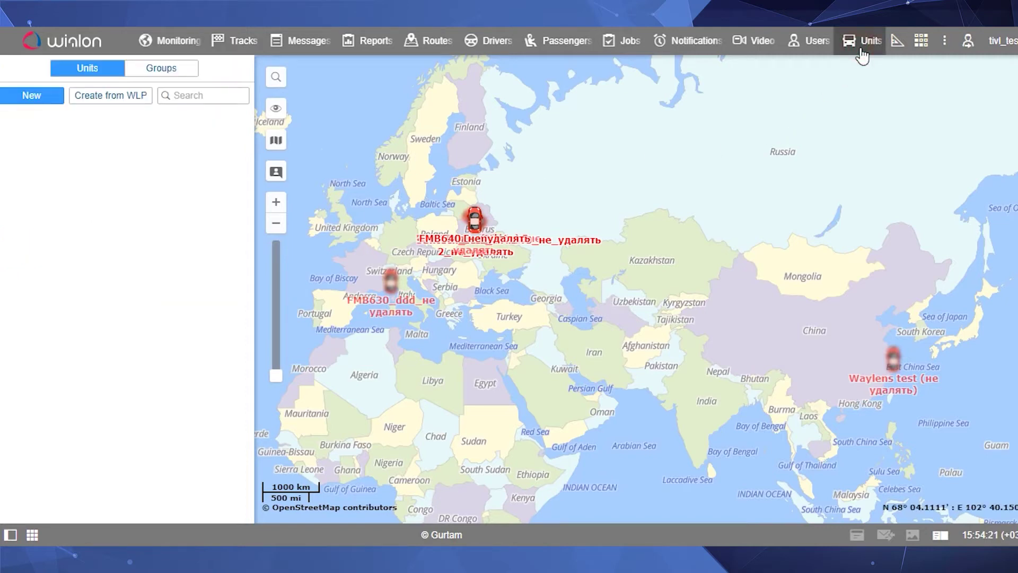
{"action": "left_click", "coordinate": [16, 96]}
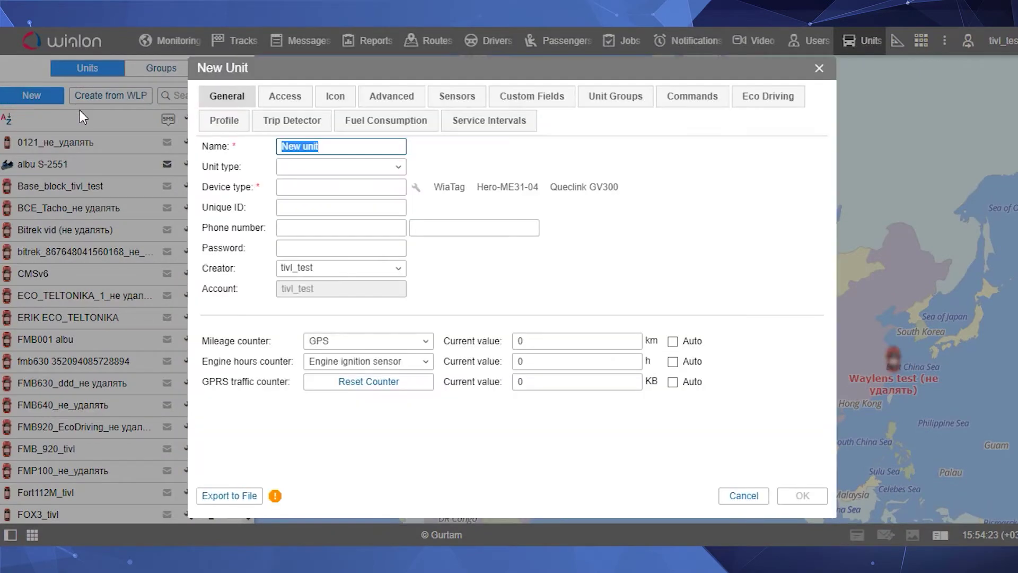
{"action": "type", "text": "FMB"}
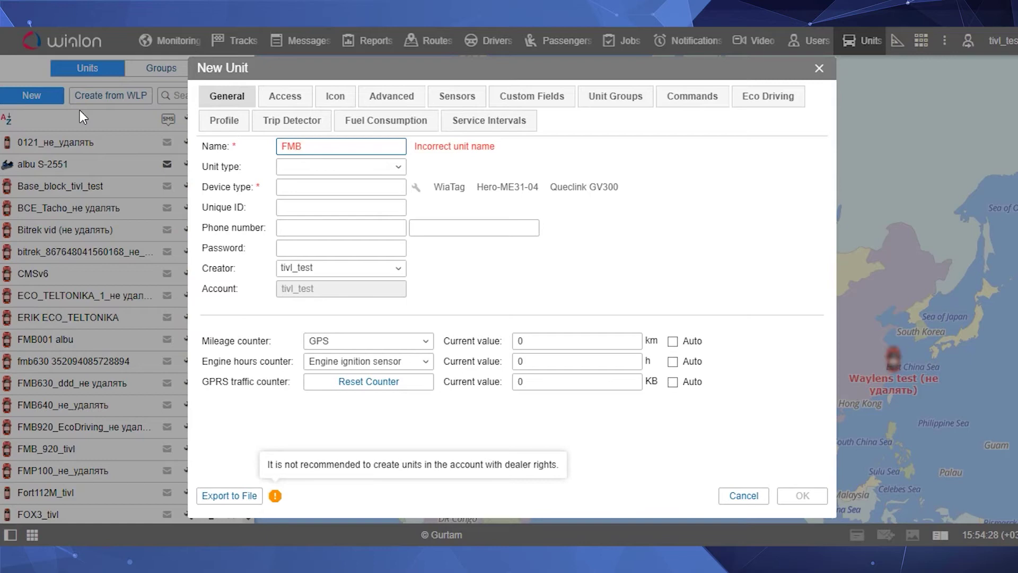
{"action": "type", "text": "920_v"}
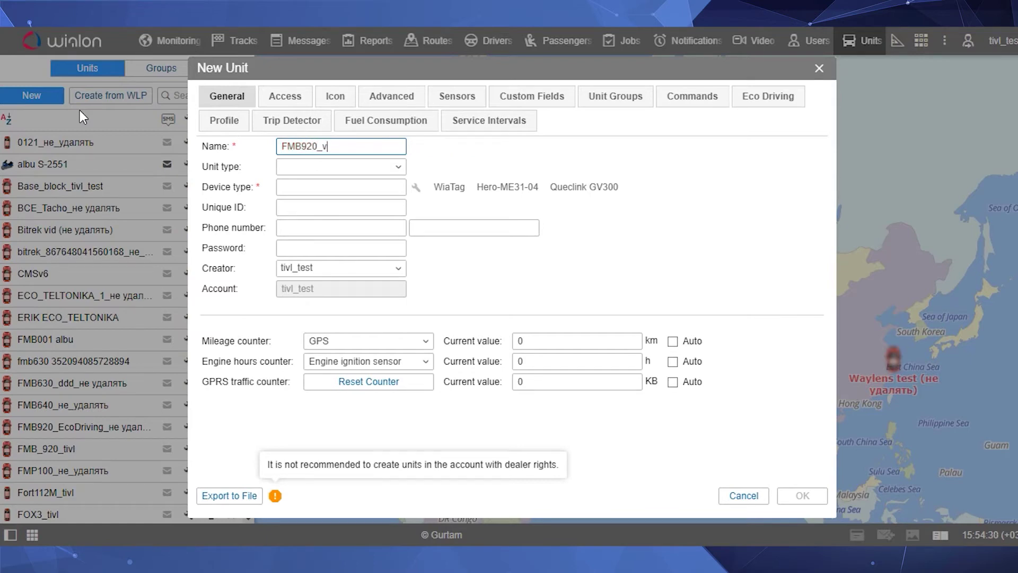
{"action": "type", "text": "ideo"}
{"action": "left_click", "coordinate": [332, 190]}
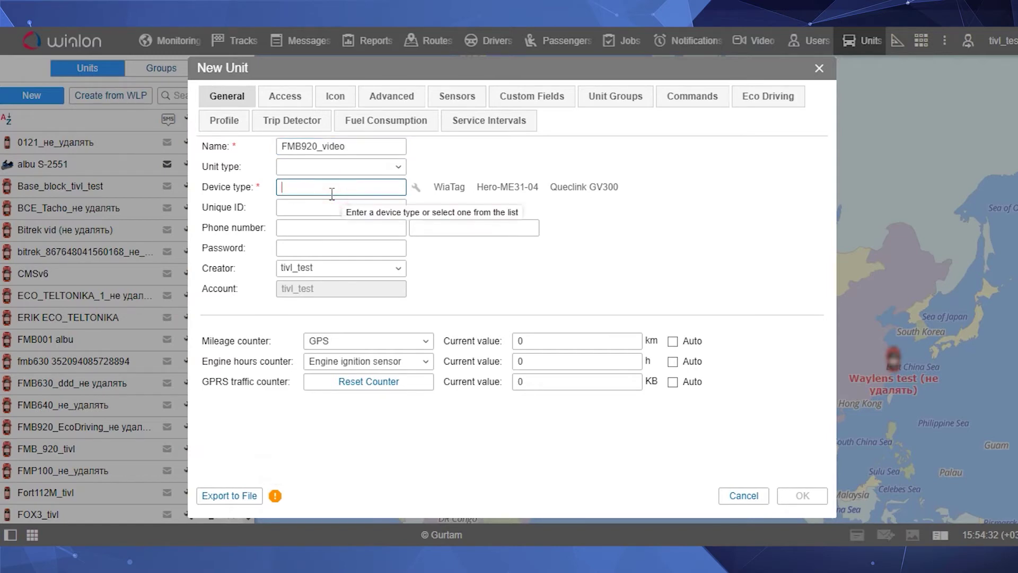
{"action": "type", "text": "fmb920"}
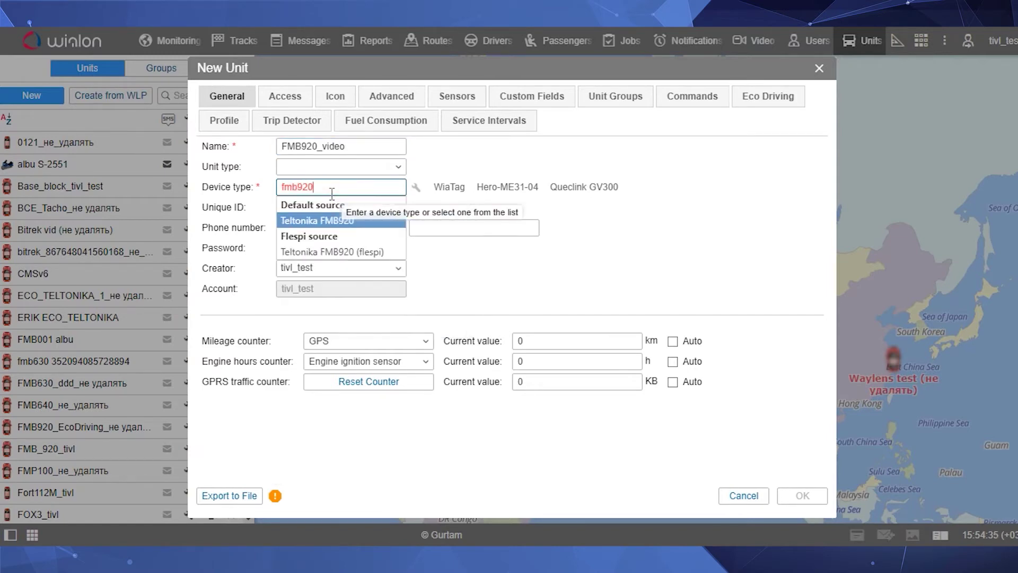
{"action": "left_click", "coordinate": [342, 220]}
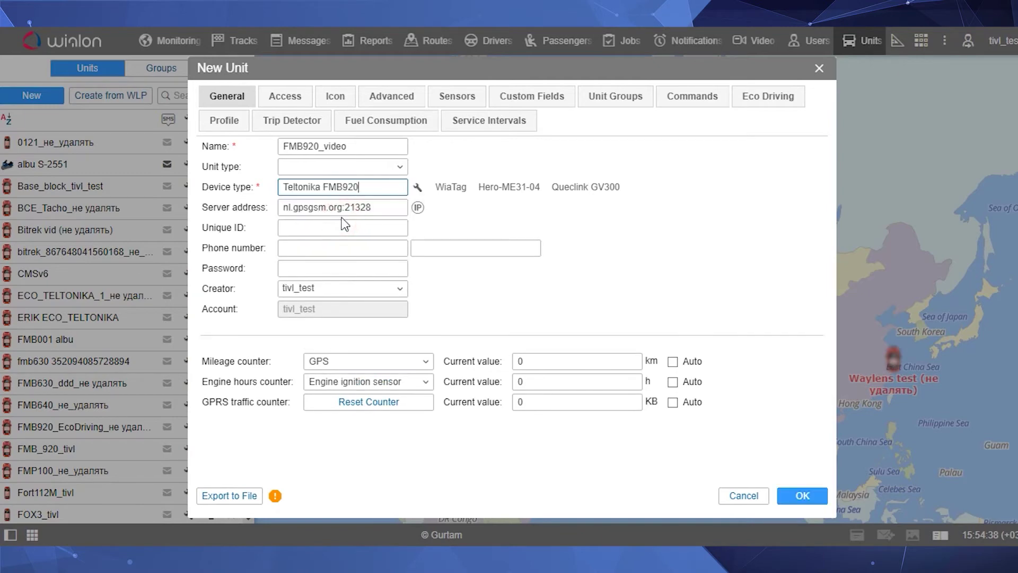
- Show the server address as IP 193.193.165.165:21328, copy it, and save the unit
{"action": "left_click", "coordinate": [418, 207]}
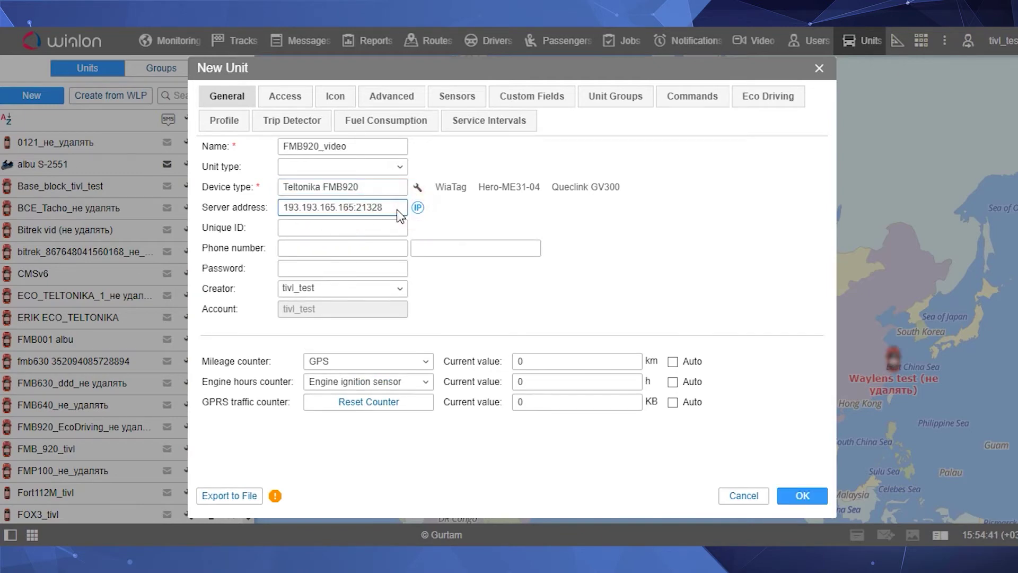
{"action": "left_click", "coordinate": [389, 208]}
{"action": "left_click_drag", "start_coordinate": [390, 212], "coordinate": [279, 210]}
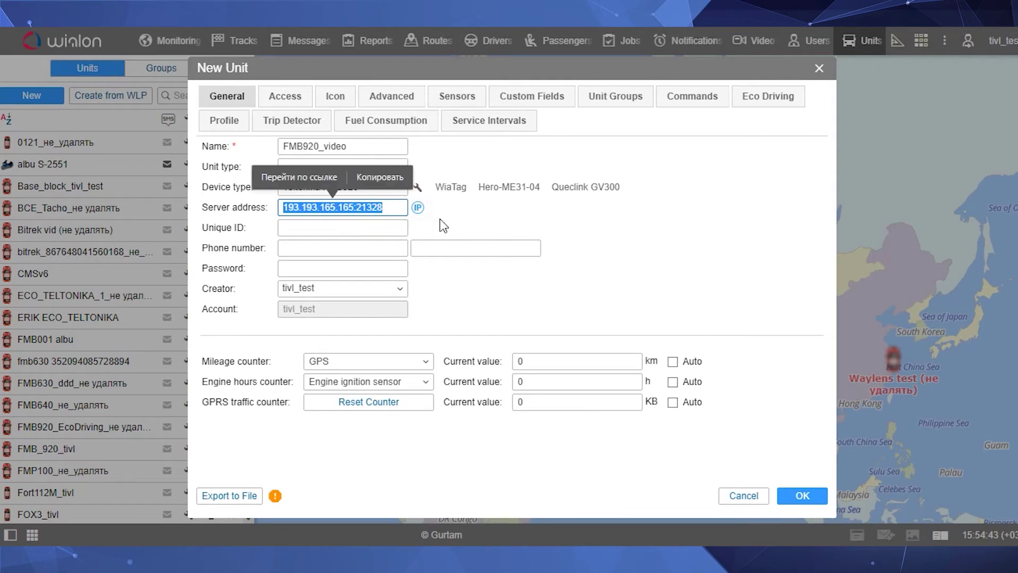
{"action": "left_click", "coordinate": [440, 219]}
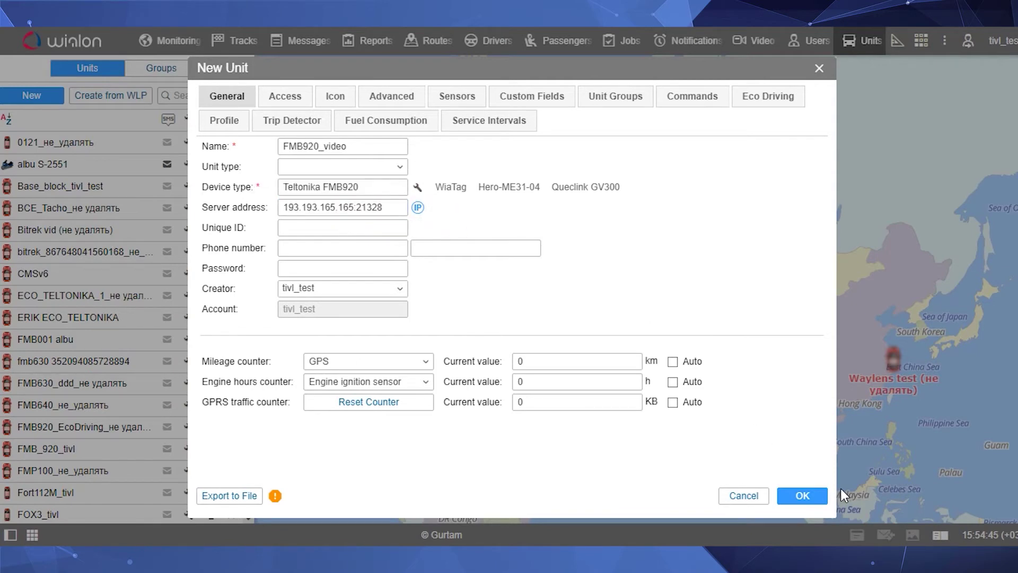
{"action": "left_click", "coordinate": [816, 496]}
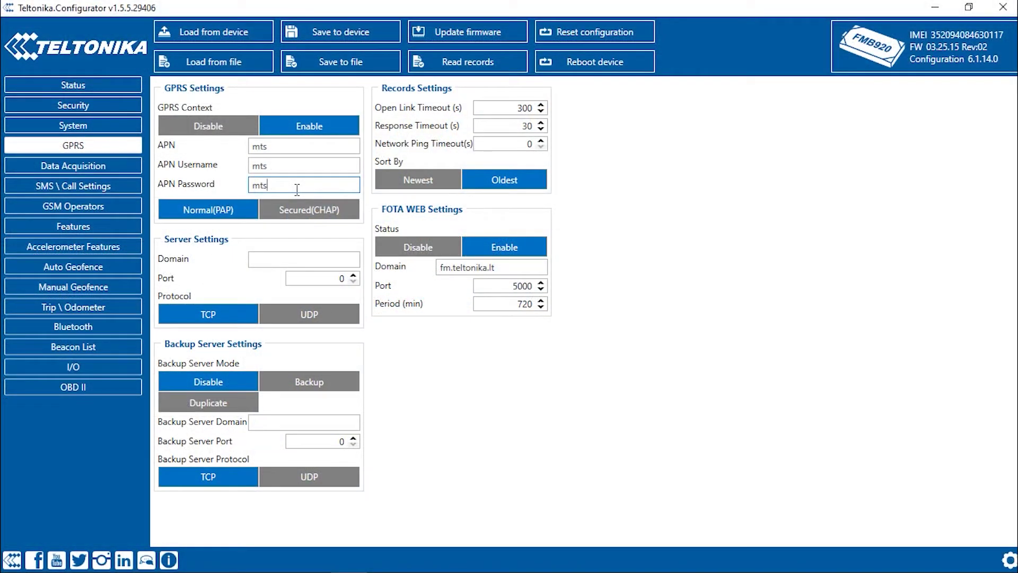
- Enter server domain 193.193.165.165 and server port 21328 in GPRS Server Settings
{"action": "left_click", "coordinate": [283, 260]}
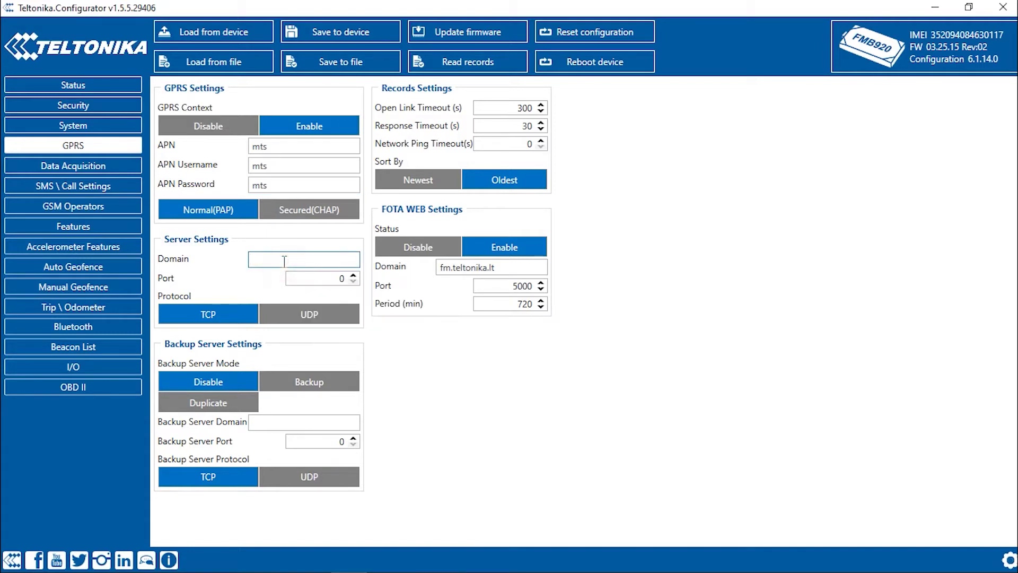
{"action": "type", "text": "193."}
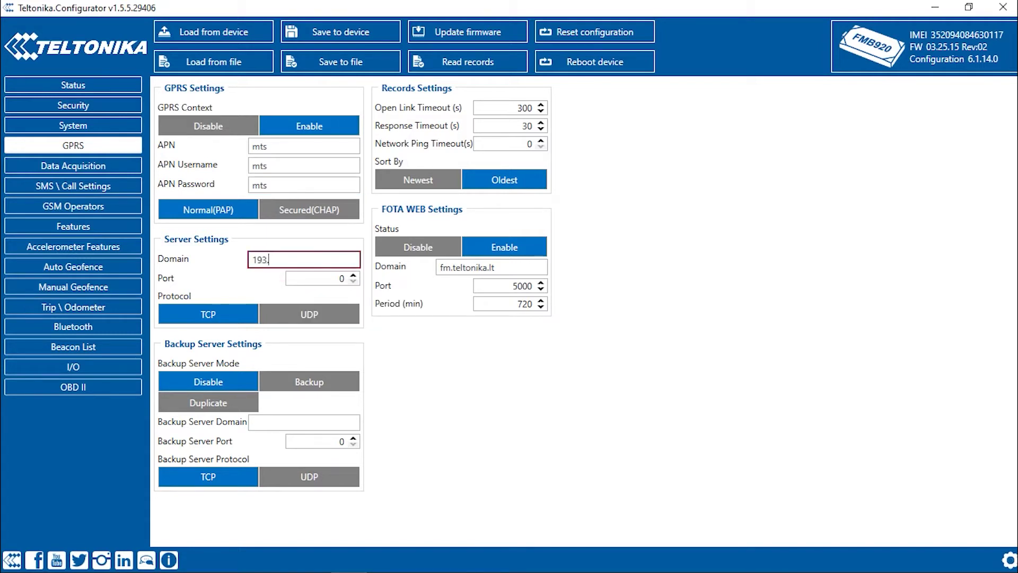
{"action": "type", "text": "193.165.1"}
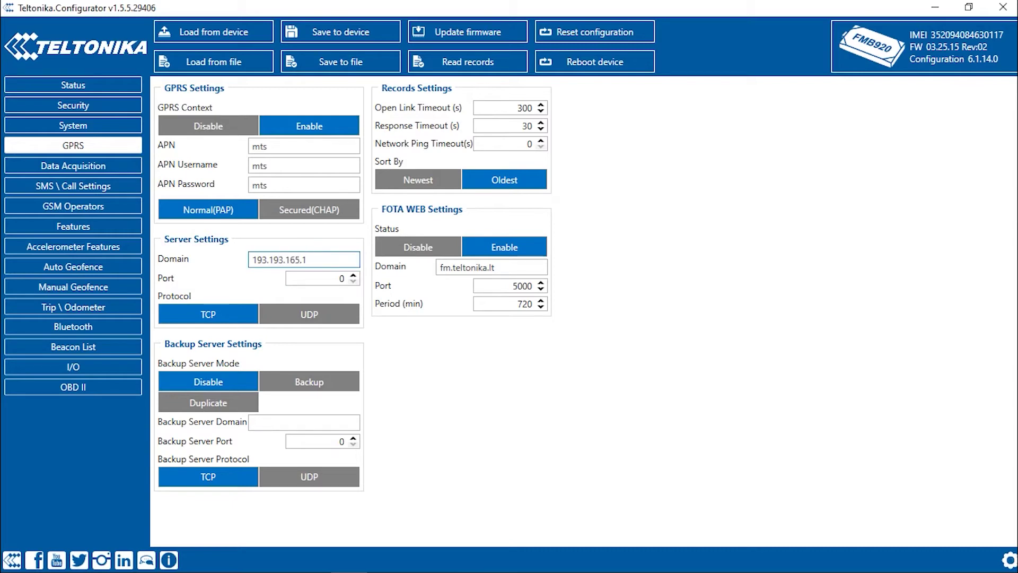
{"action": "type", "text": "65"}
{"action": "left_click", "coordinate": [318, 279]}
{"action": "type", "text": "21"}
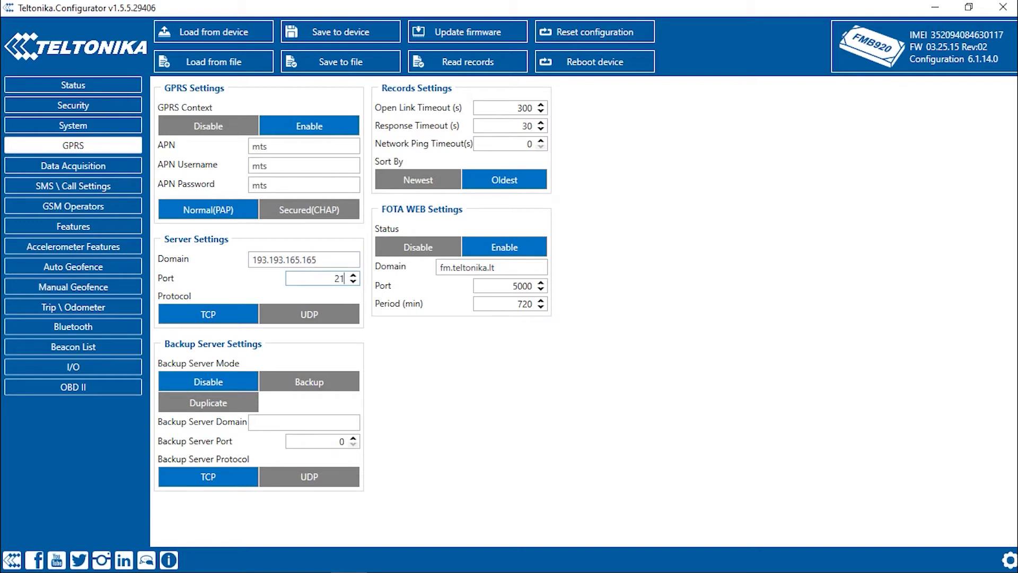
{"action": "type", "text": "328"}
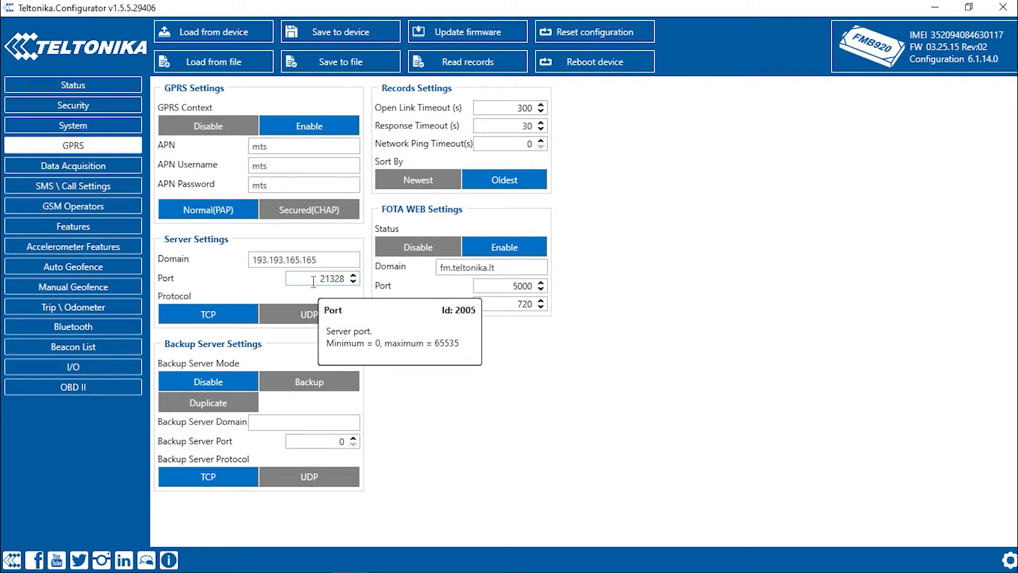
- Set On stop Min Period to 300 for Home, Roaming and Unknown in Data Acquisition
{"action": "left_click", "coordinate": [80, 165]}
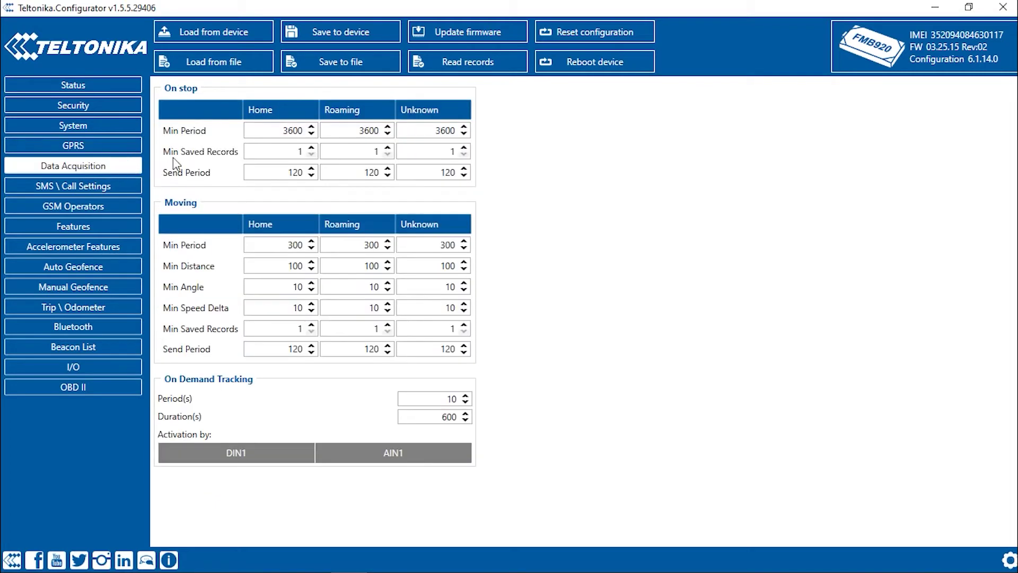
{"action": "left_click", "coordinate": [268, 128]}
{"action": "type", "text": "300"}
{"action": "left_click", "coordinate": [344, 130]}
{"action": "type", "text": "300"}
{"action": "left_click", "coordinate": [415, 131]}
{"action": "type", "text": "300"}
- Set Moving Min Period to 100 for Home, Roaming and Unknown
{"action": "left_click", "coordinate": [284, 245]}
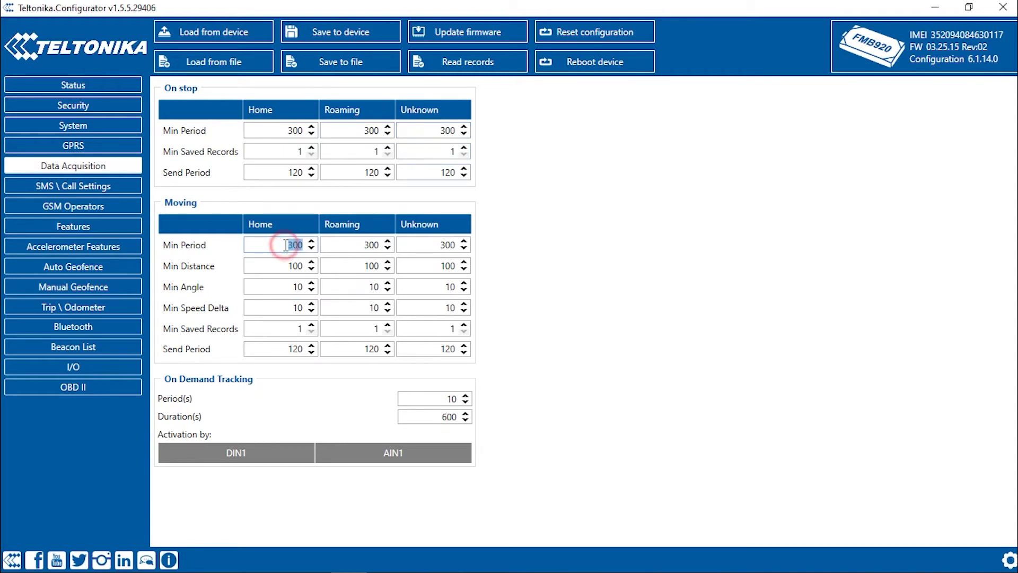
{"action": "type", "text": "100"}
{"action": "left_click", "coordinate": [351, 245]}
{"action": "type", "text": "100"}
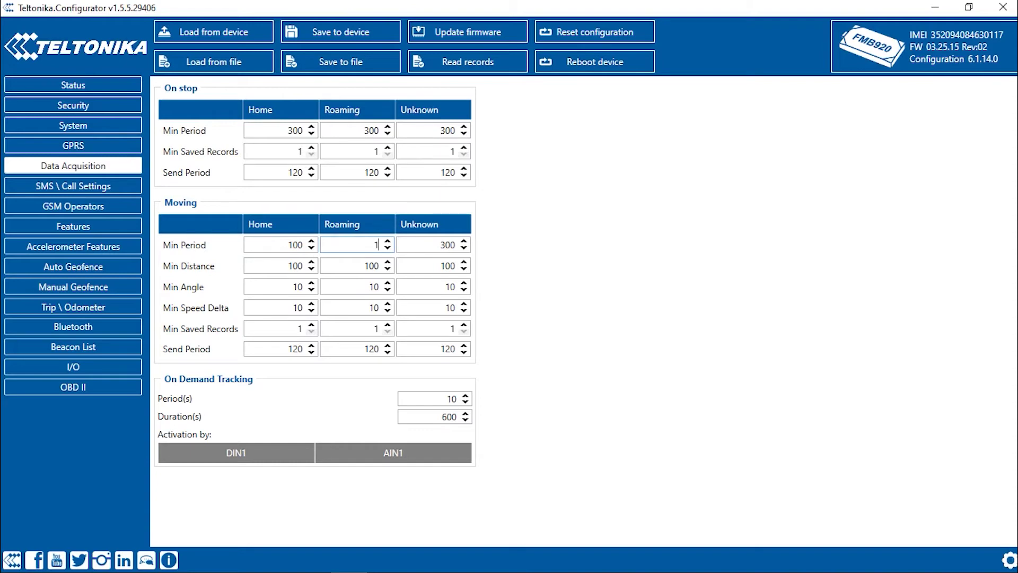
{"action": "left_click", "coordinate": [415, 244]}
{"action": "type", "text": "100"}
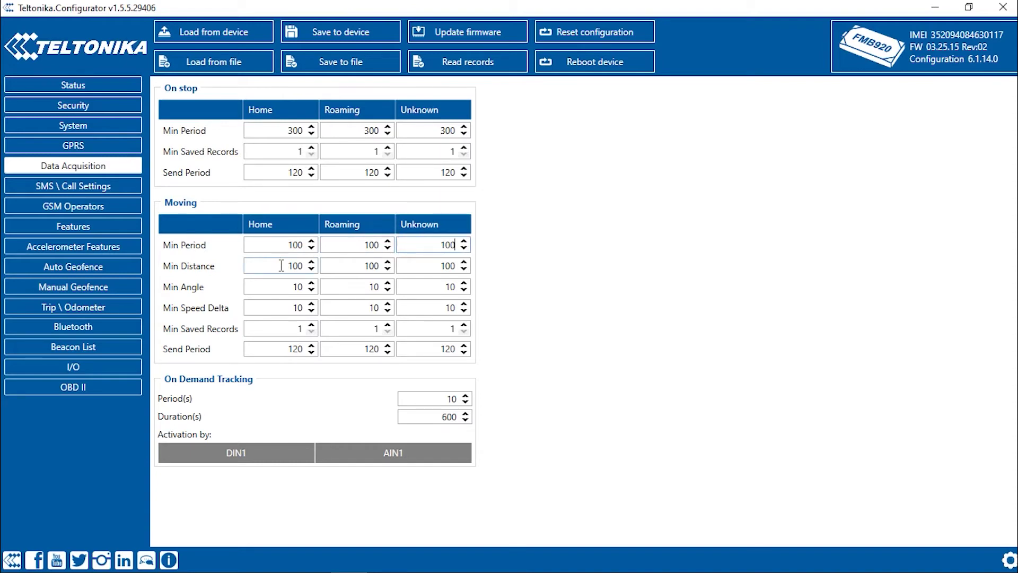
- Set Moving Min Angle to 15 for Home, Roaming and Unknown
{"action": "left_click", "coordinate": [284, 287]}
{"action": "type", "text": "15"}
{"action": "left_click", "coordinate": [347, 286]}
{"action": "type", "text": "15"}
{"action": "left_click", "coordinate": [422, 286]}
{"action": "type", "text": "15"}
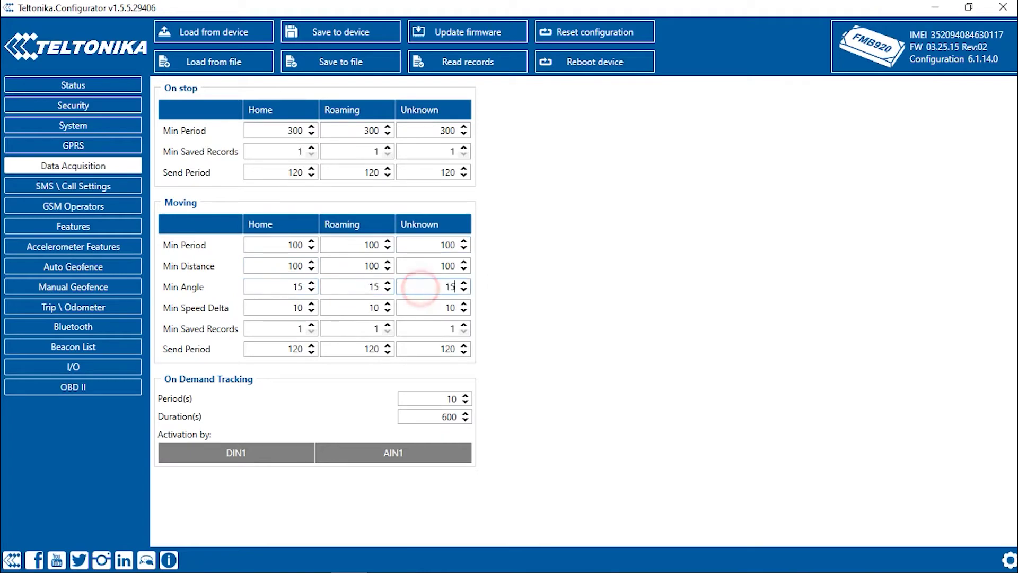
{"action": "left_click", "coordinate": [527, 329]}
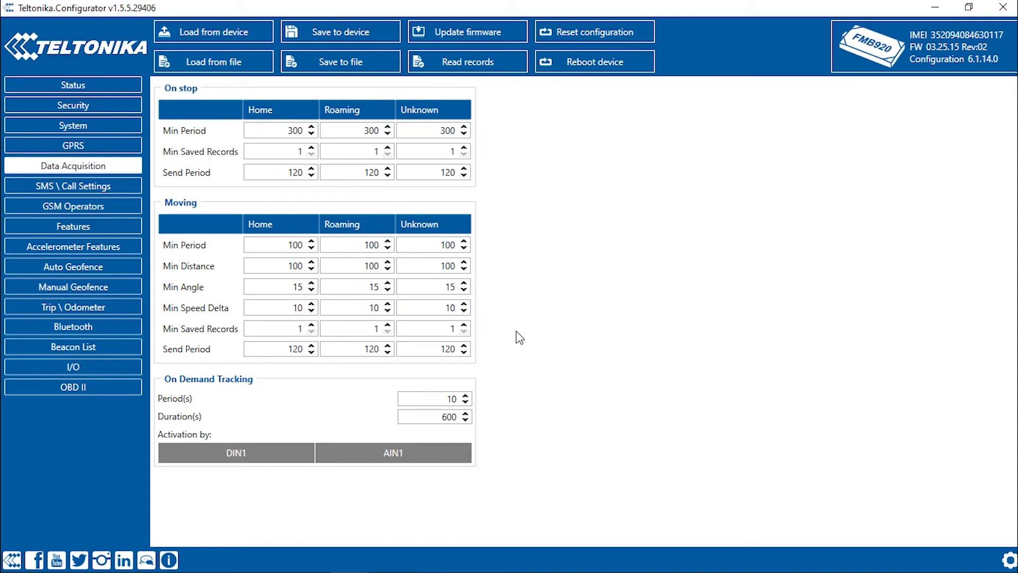
- Review the I/O settings table and save the configuration to the FMB920
{"action": "left_click", "coordinate": [117, 370]}
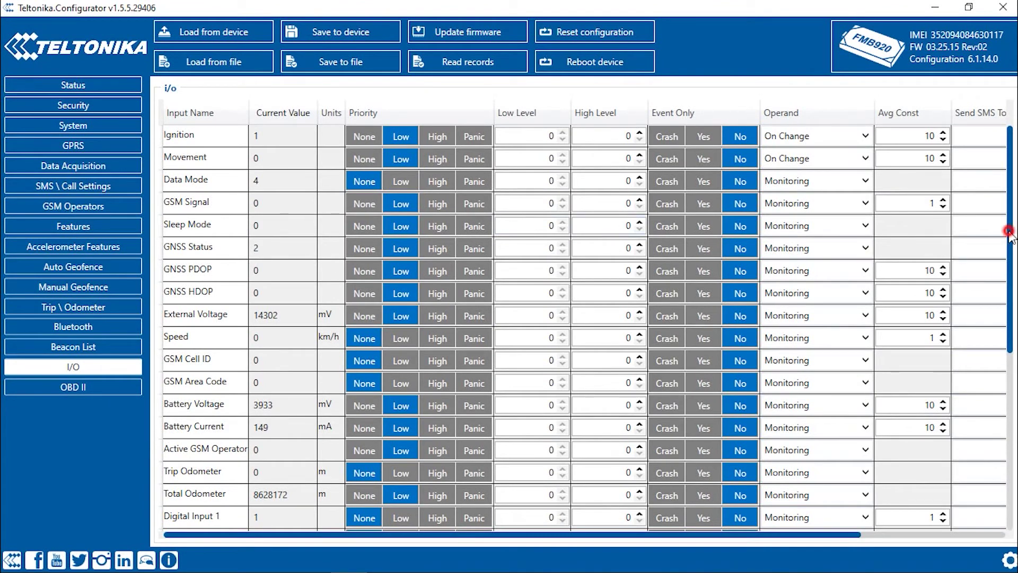
{"action": "left_click_drag", "start_coordinate": [1013, 253], "coordinate": [1012, 343]}
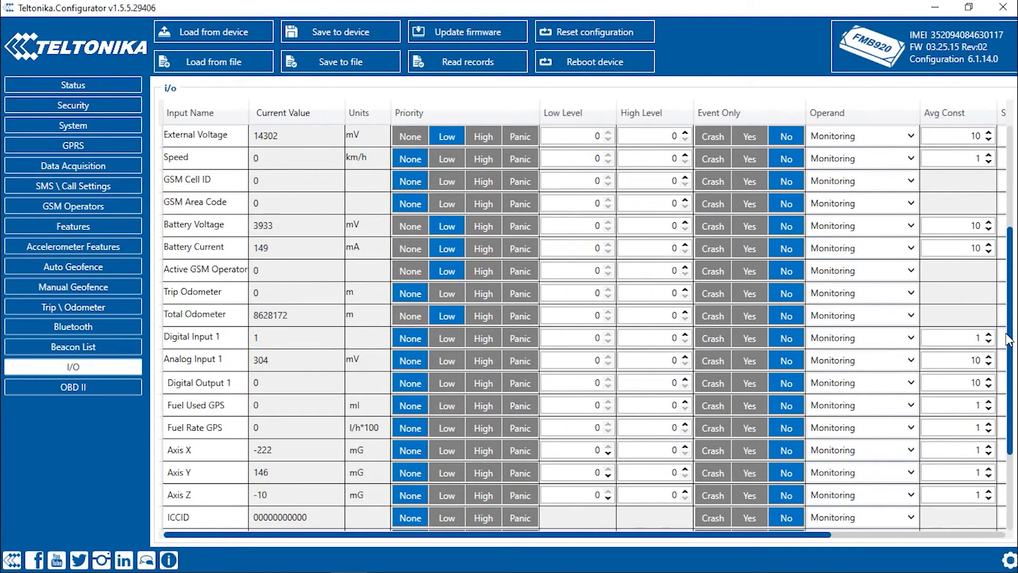
{"action": "left_click_drag", "start_coordinate": [1013, 329], "coordinate": [1016, 220]}
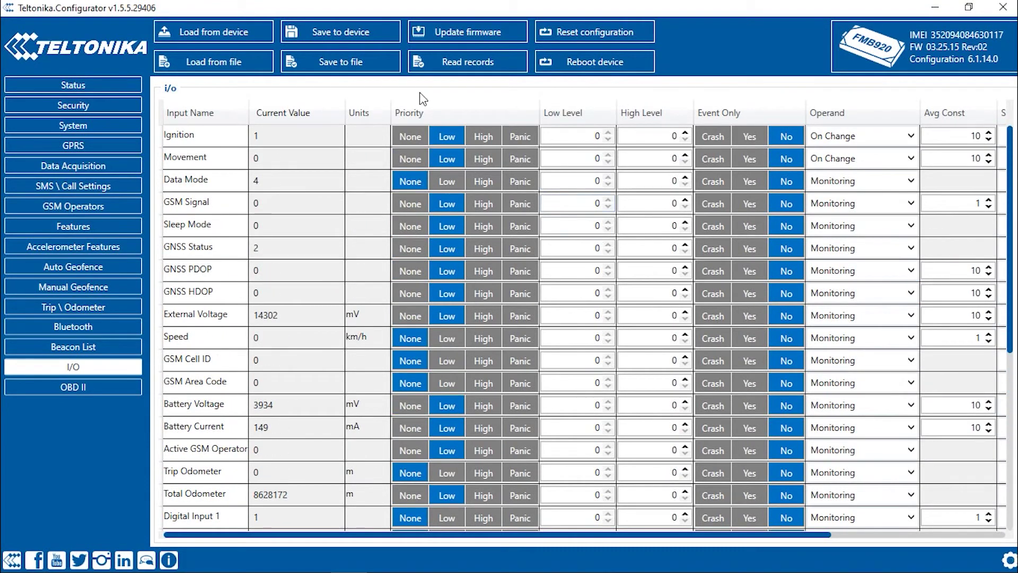
{"action": "left_click", "coordinate": [349, 27]}
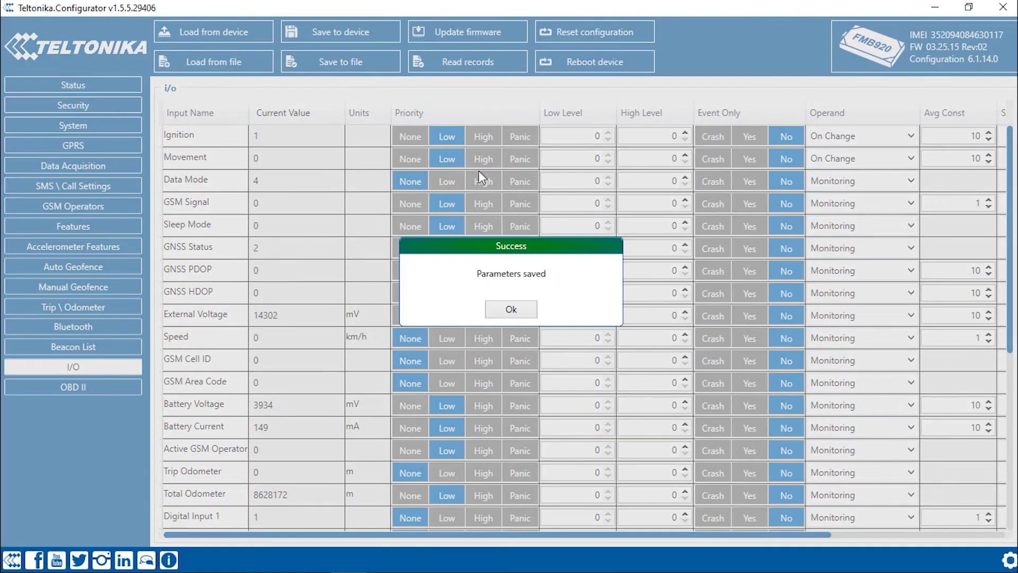
{"action": "left_click", "coordinate": [509, 310]}
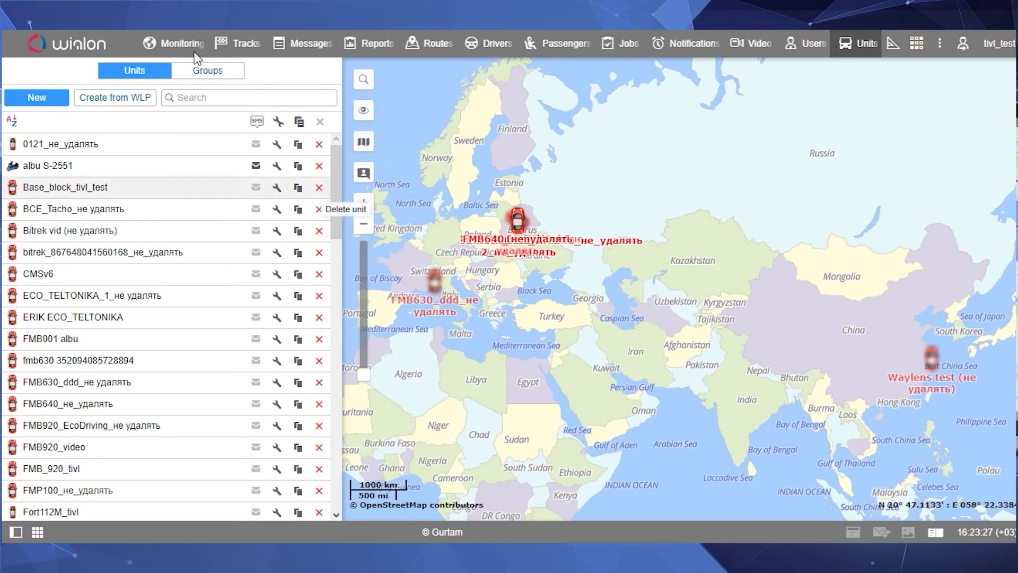
- Paste the tracker's IMEI as the Unique ID in FMB920_video's unit properties
{"action": "left_click", "coordinate": [176, 45]}
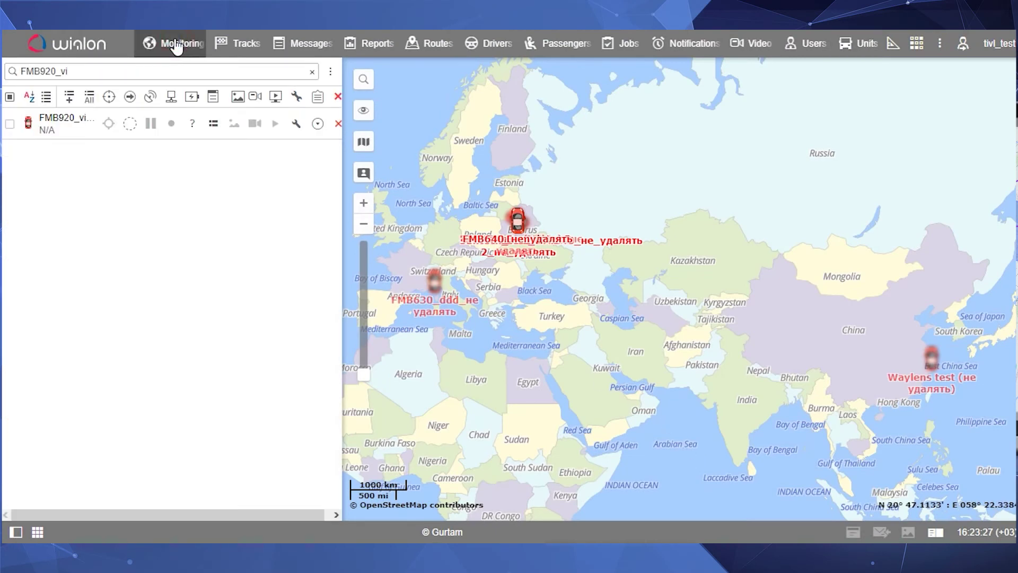
{"action": "left_click", "coordinate": [296, 125]}
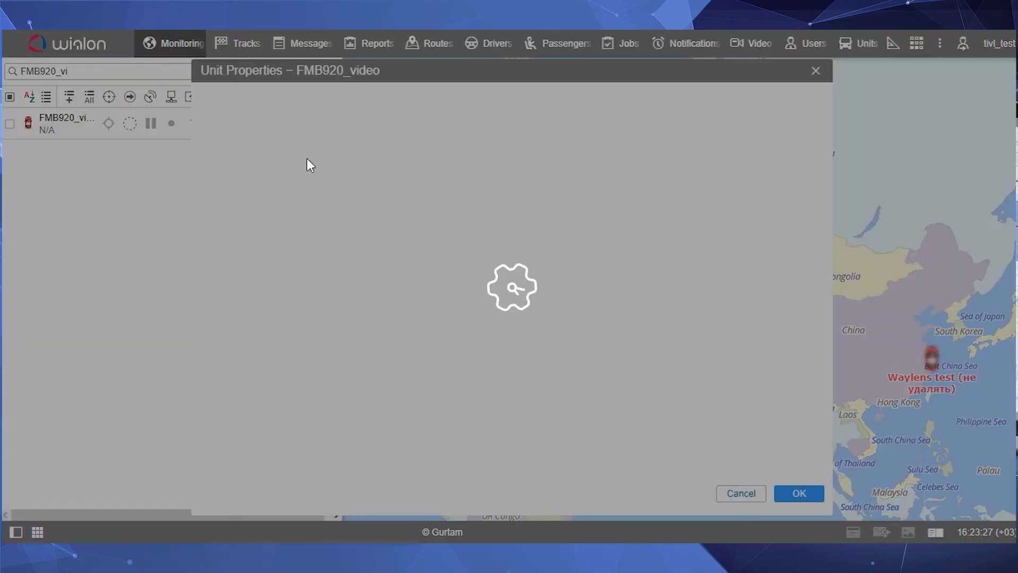
{"action": "left_click", "coordinate": [346, 228]}
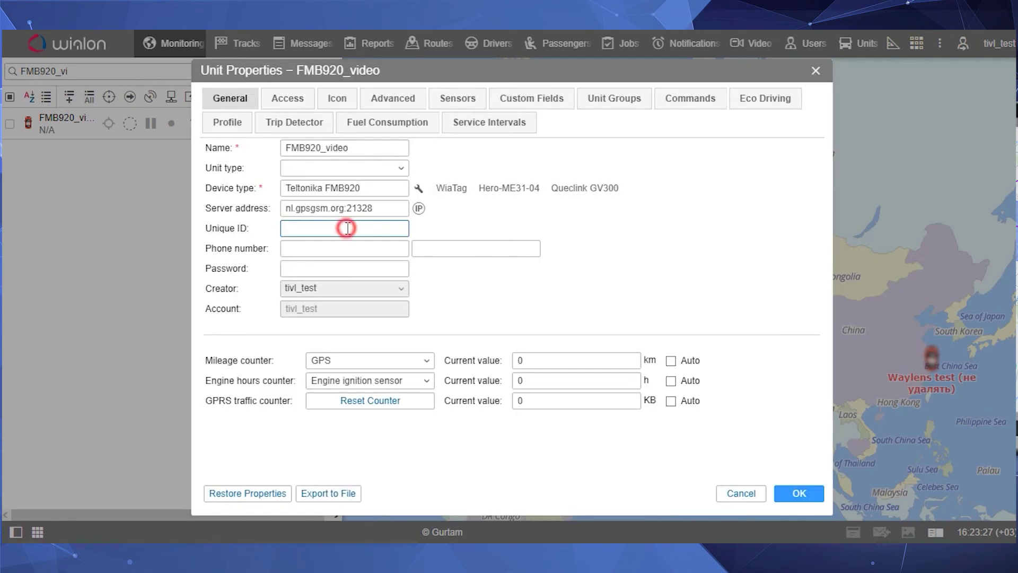
{"action": "key", "text": "ctrl+v"}
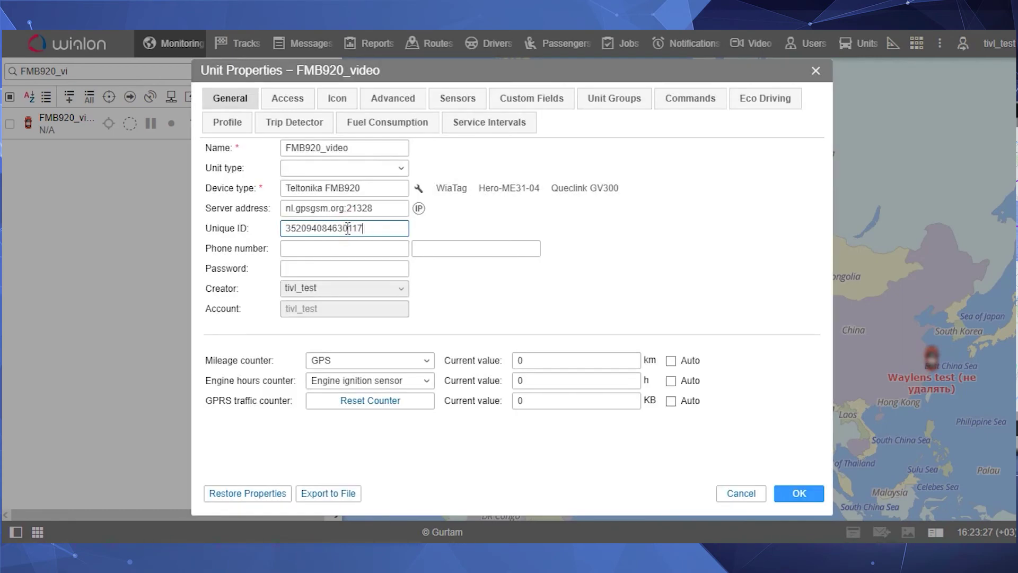